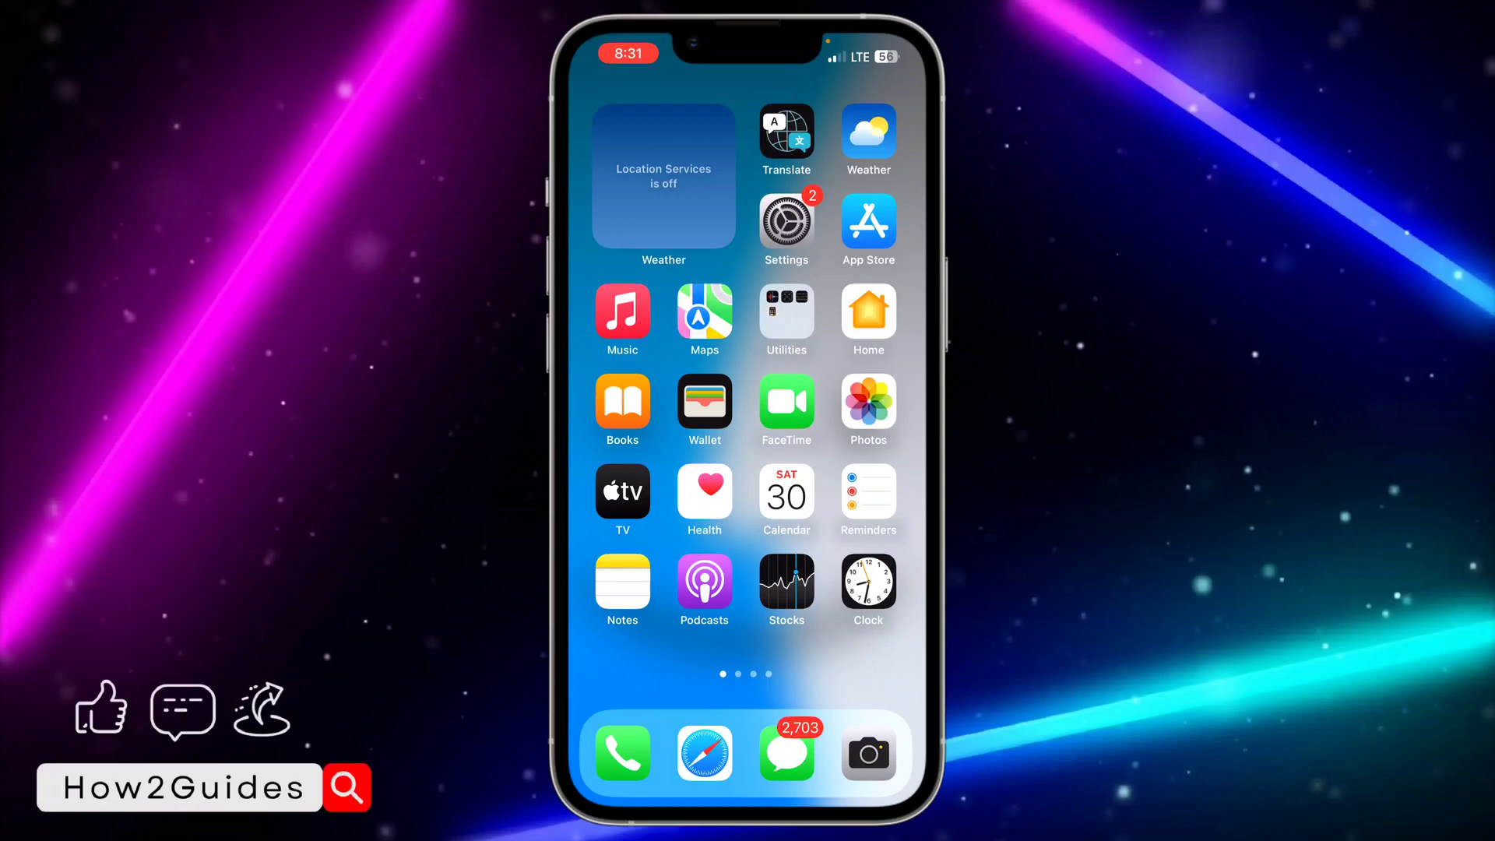
- Open Settings and go to General > About to view the phone's name, iOS version and model
click(786, 222)
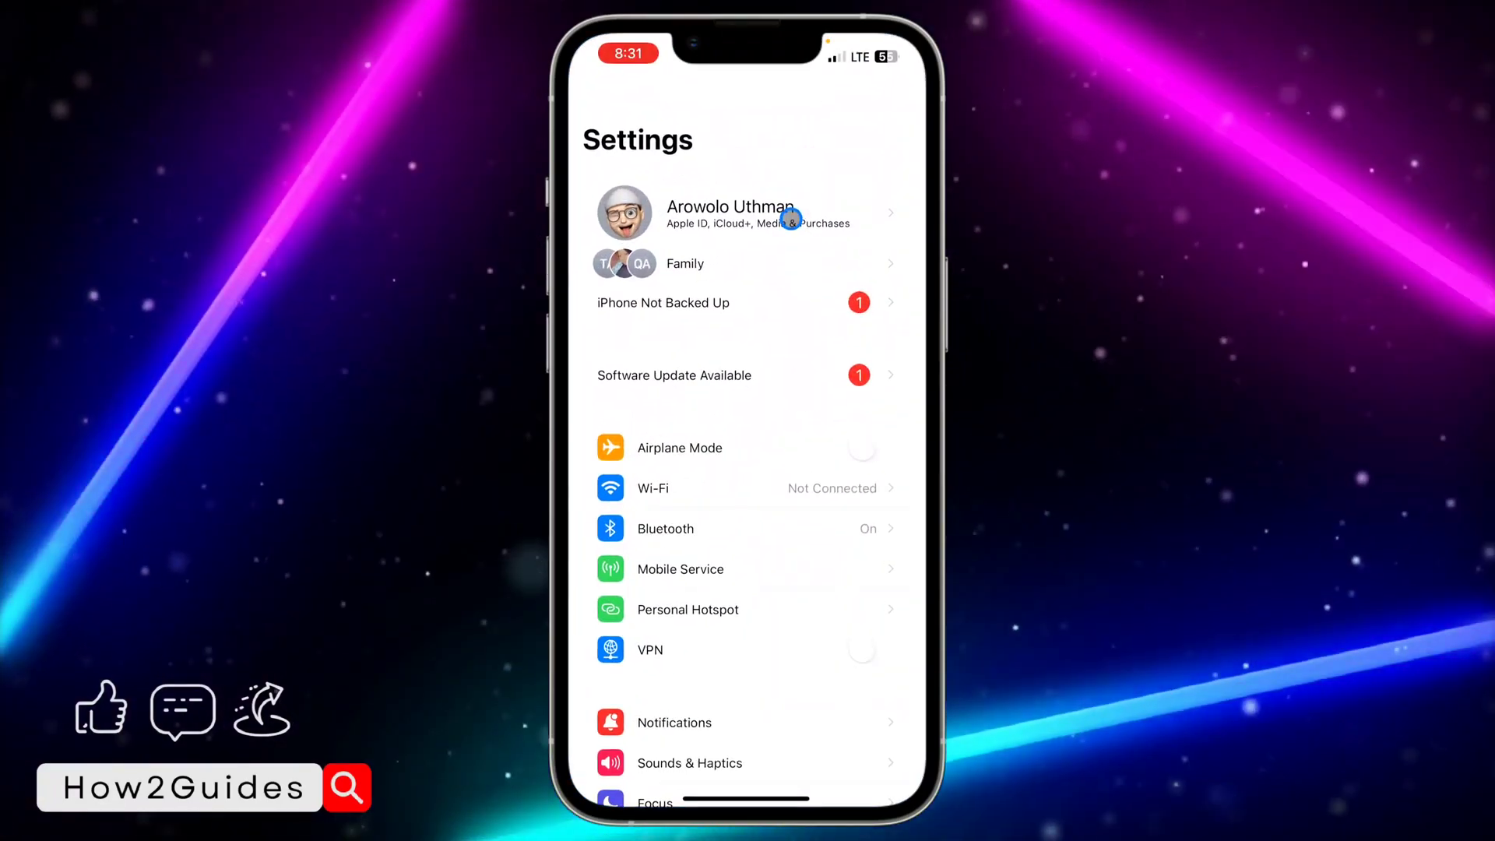
scroll(764, 374, down, 5)
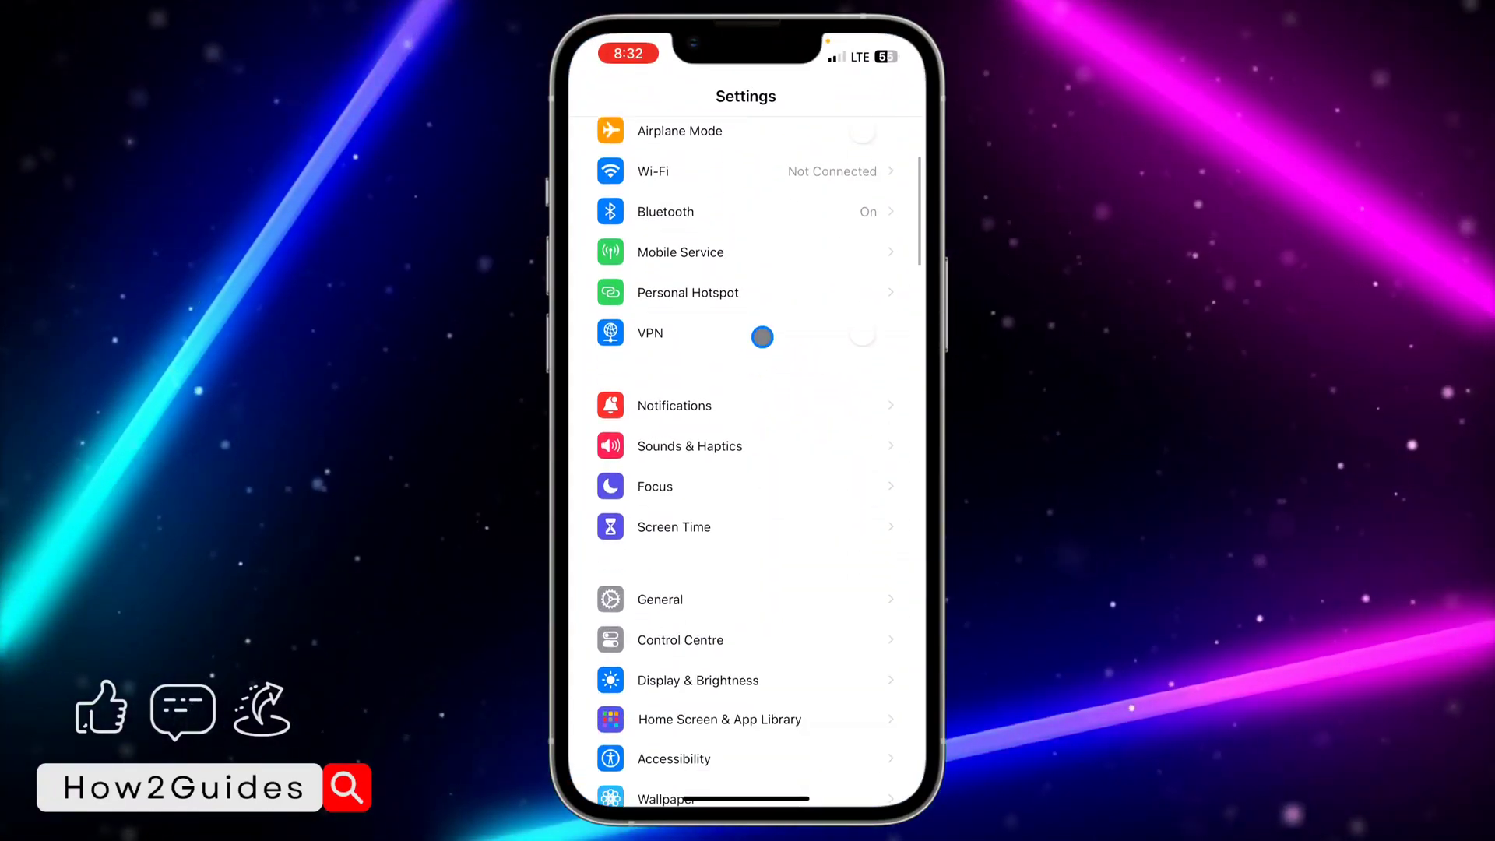
click(751, 616)
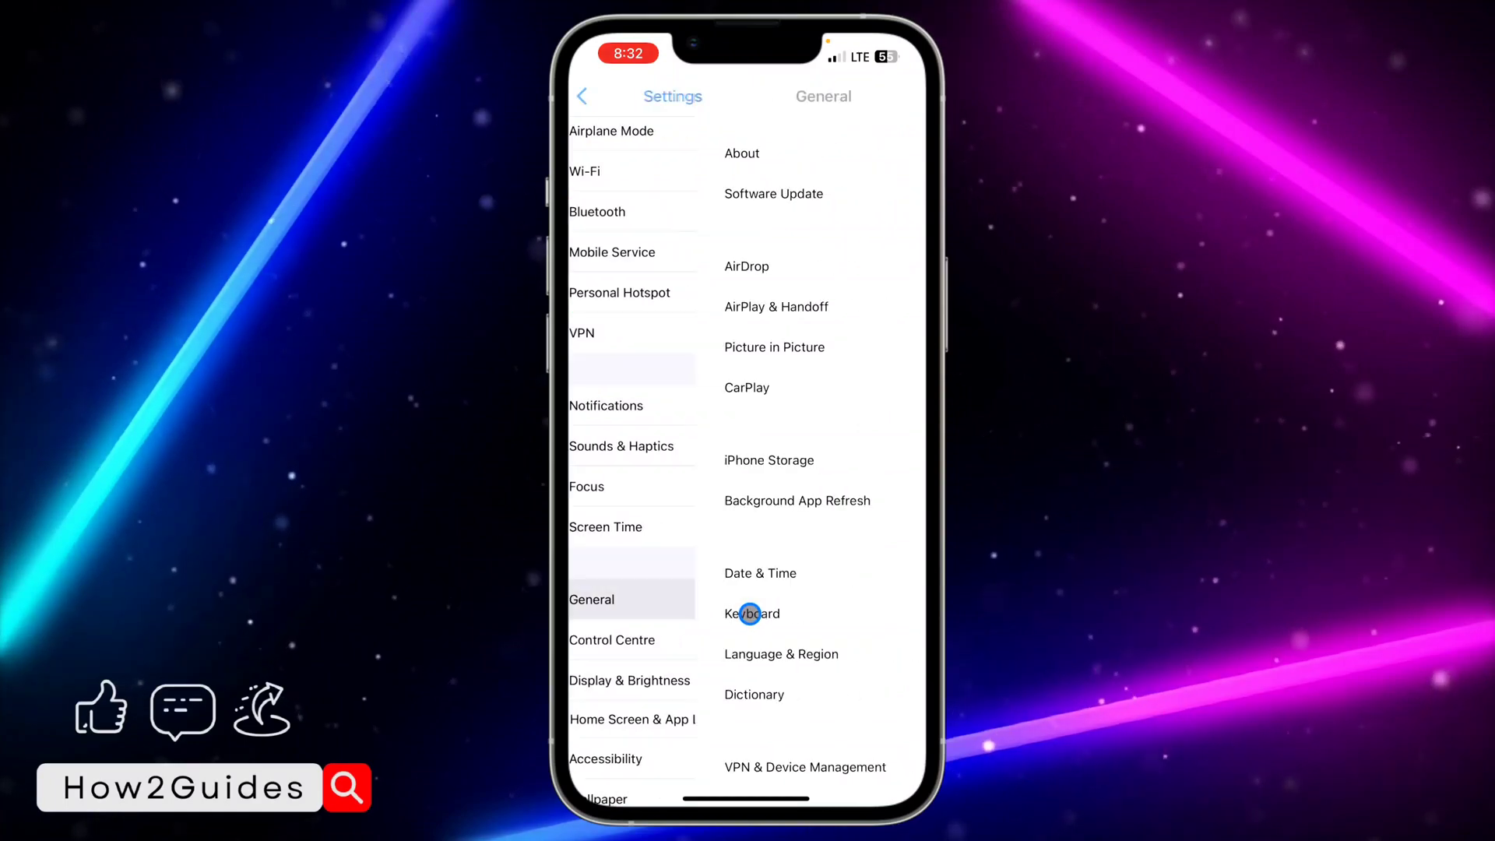
click(759, 156)
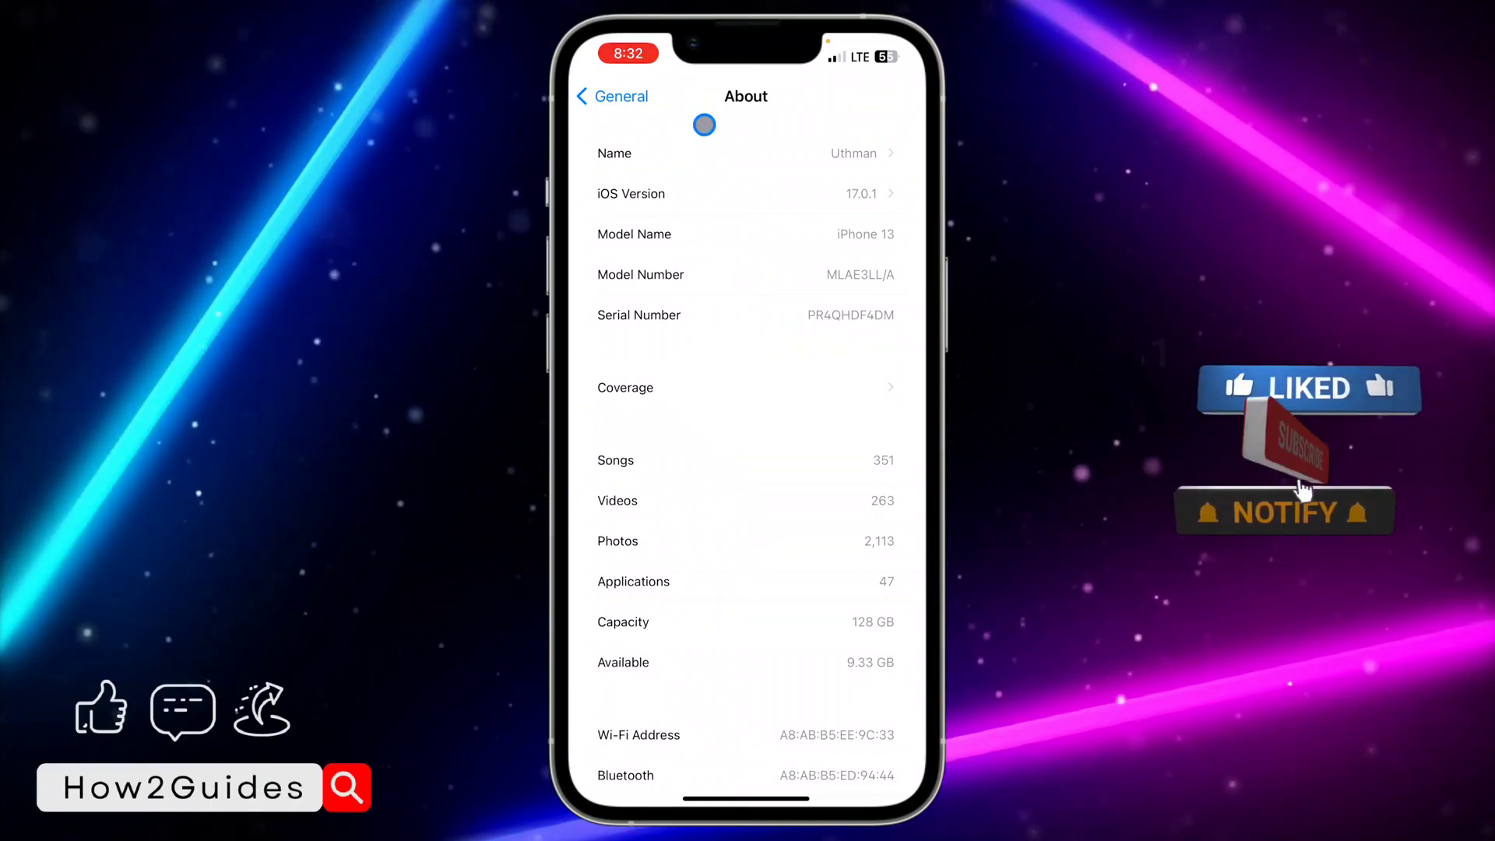
- Review the iPhone name 'Uthman' in its editor, toggling the emoji keyboard, and keep it
click(712, 166)
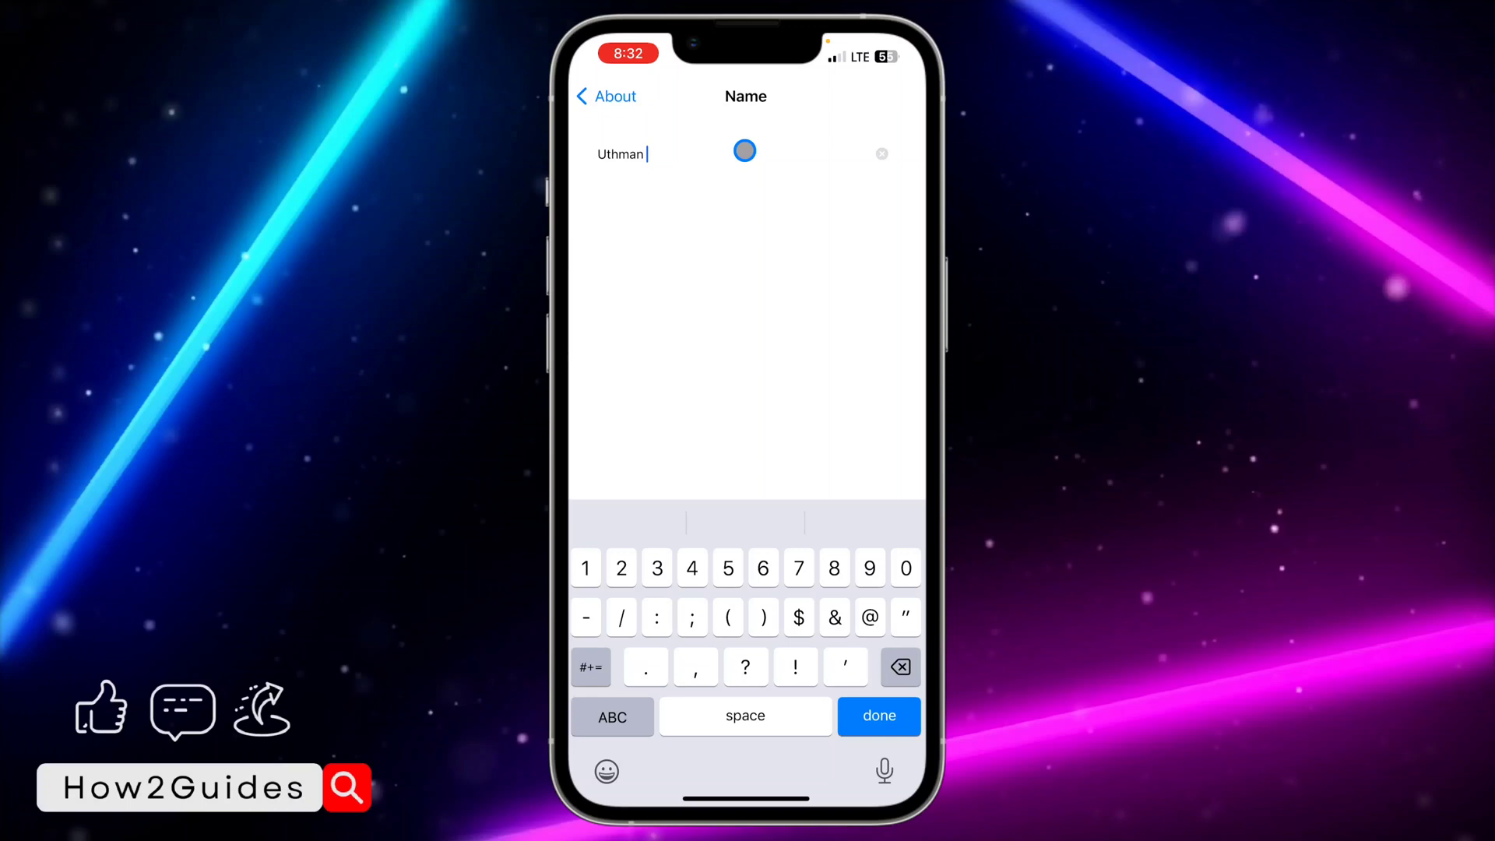
key(ctrl+space)
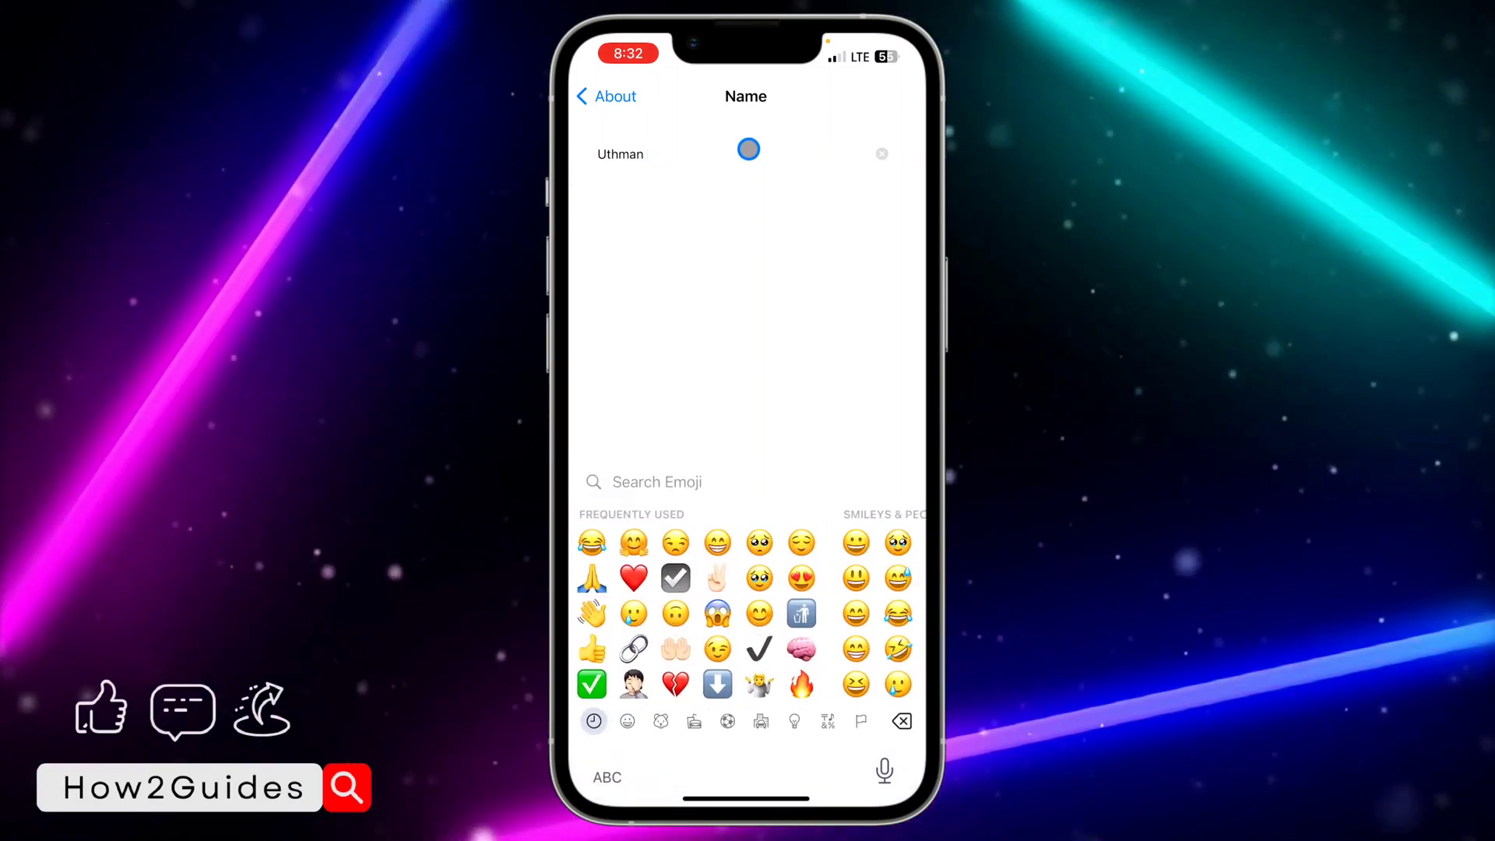
key(ctrl+space)
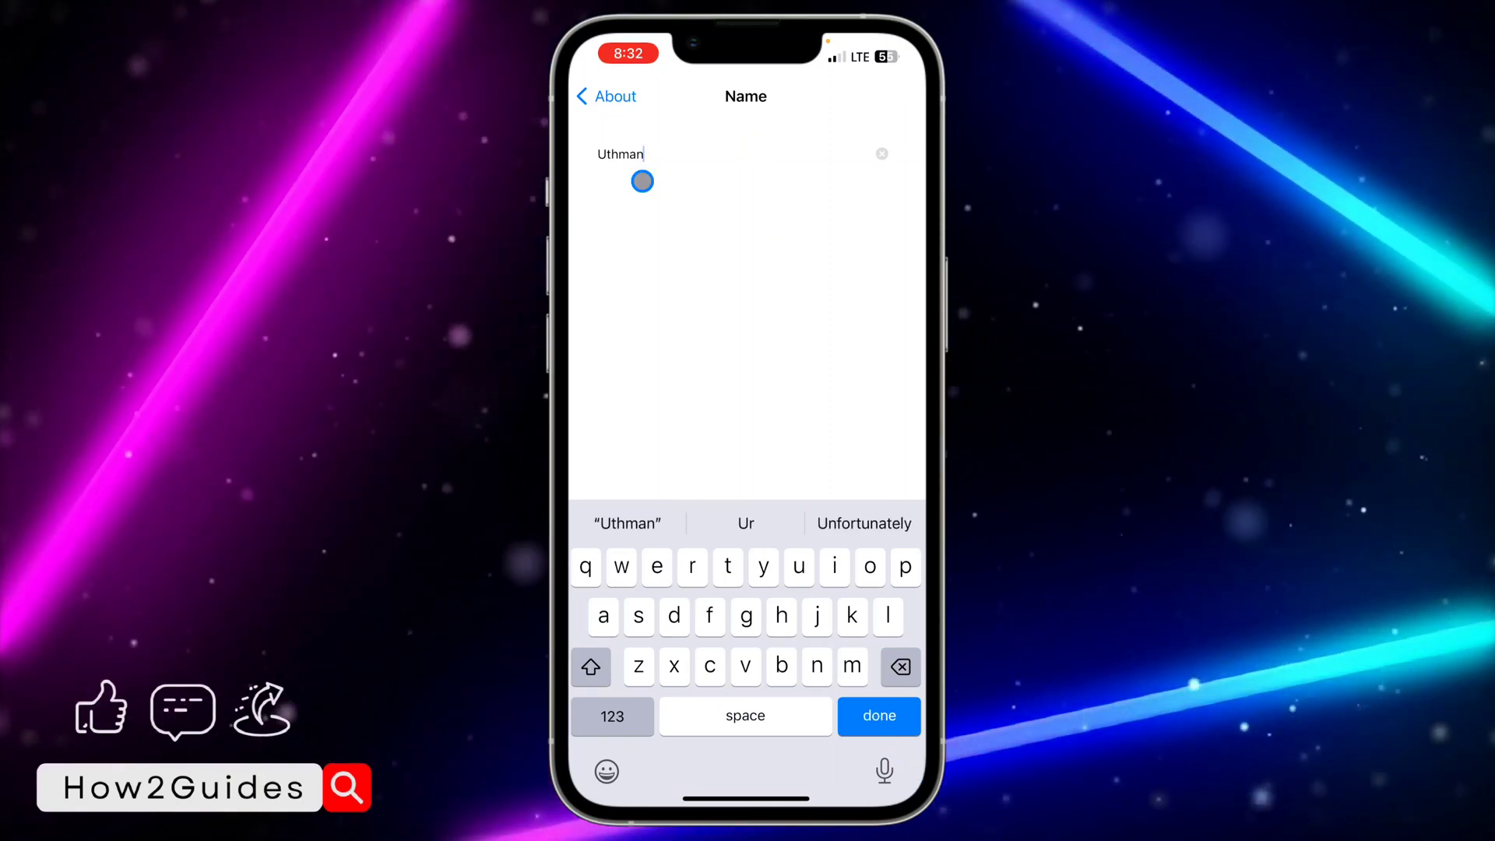
click(610, 99)
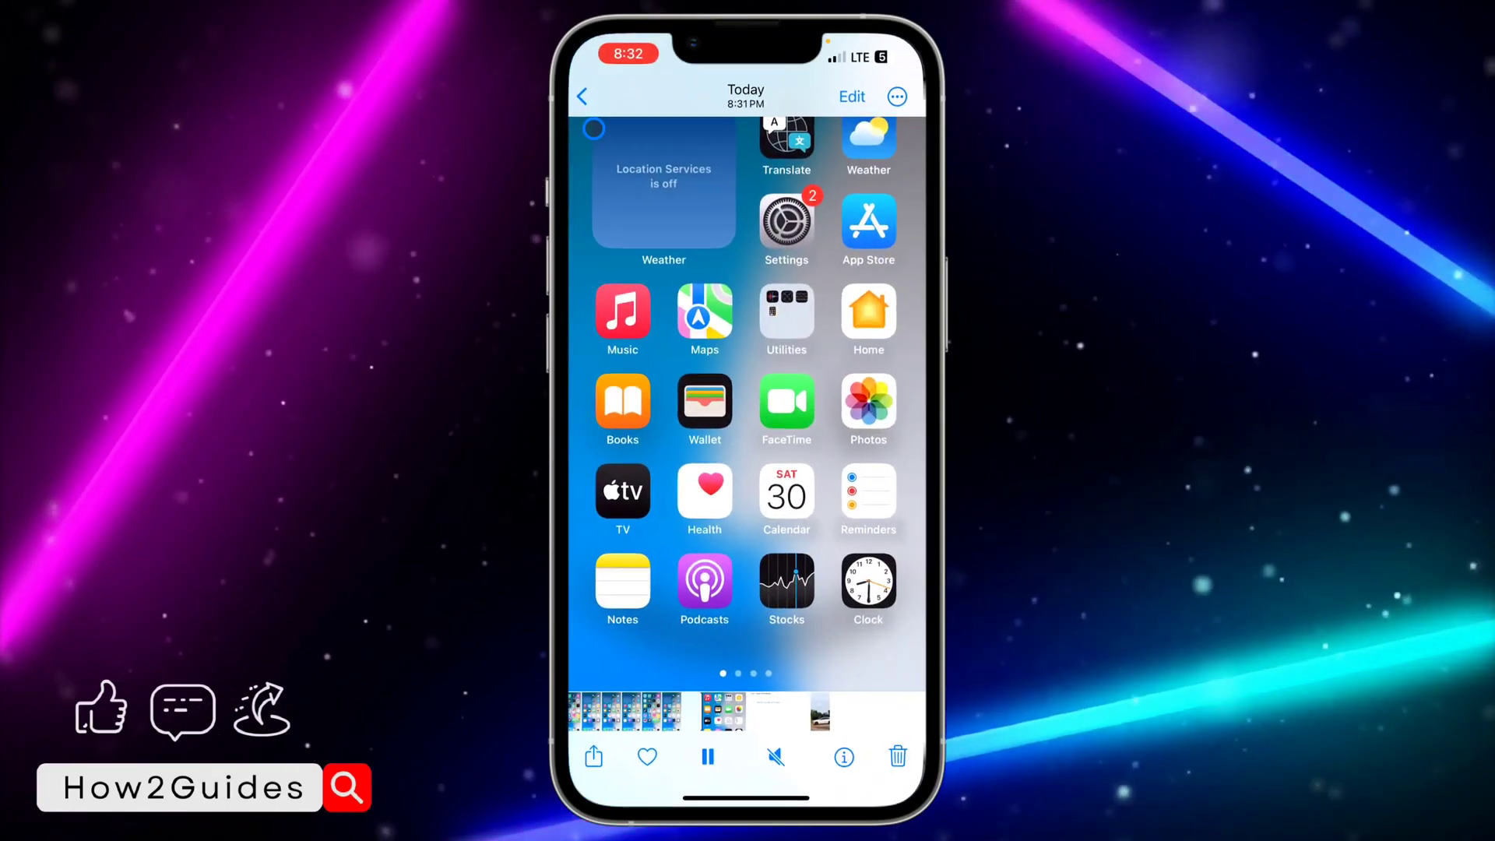
- Open the white car photo's share sheet and check its AirDrop options
click(582, 98)
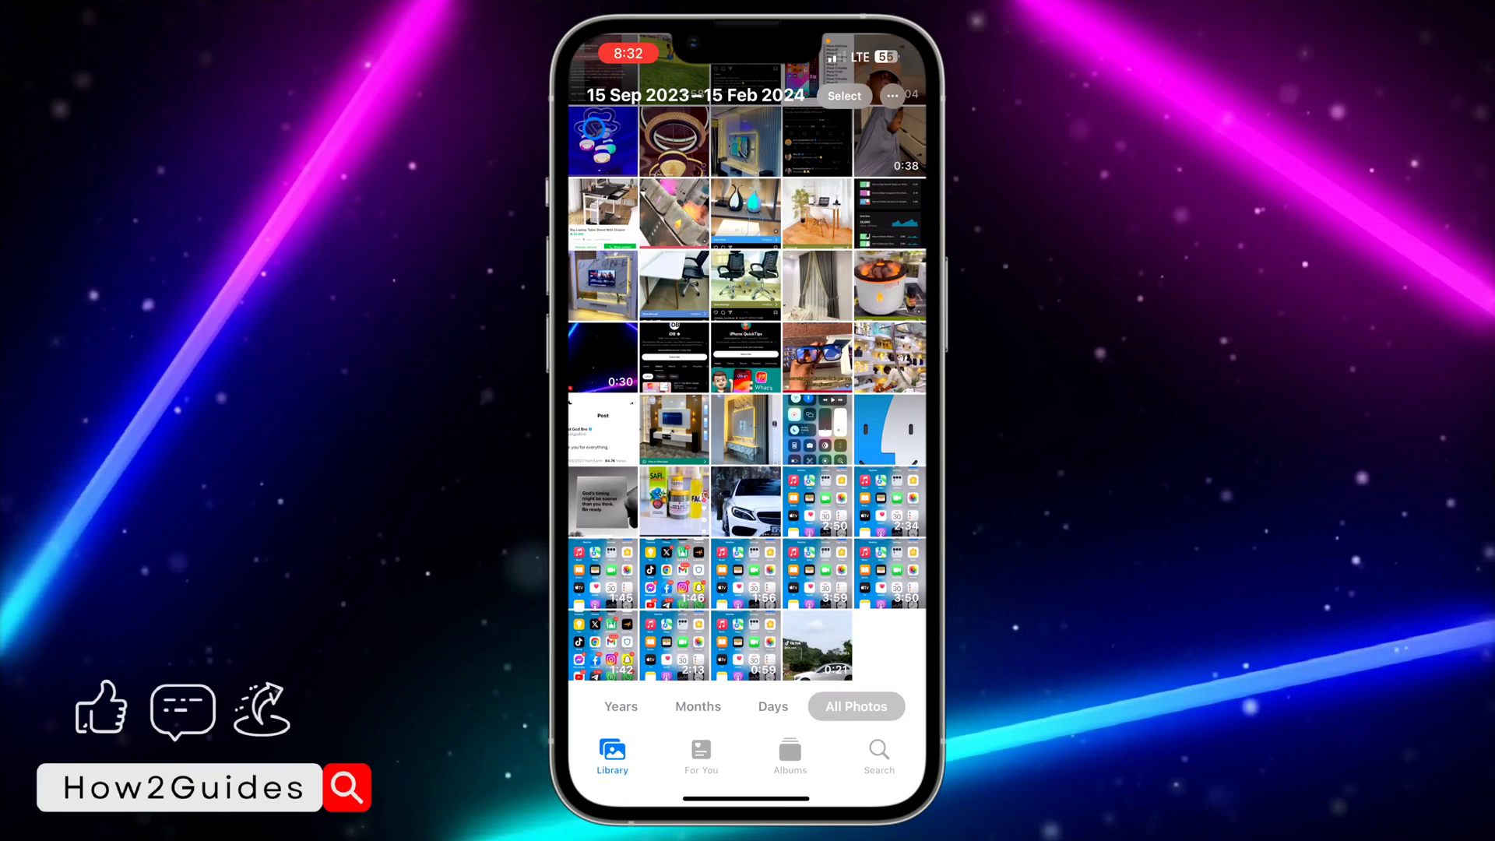
click(746, 502)
click(593, 127)
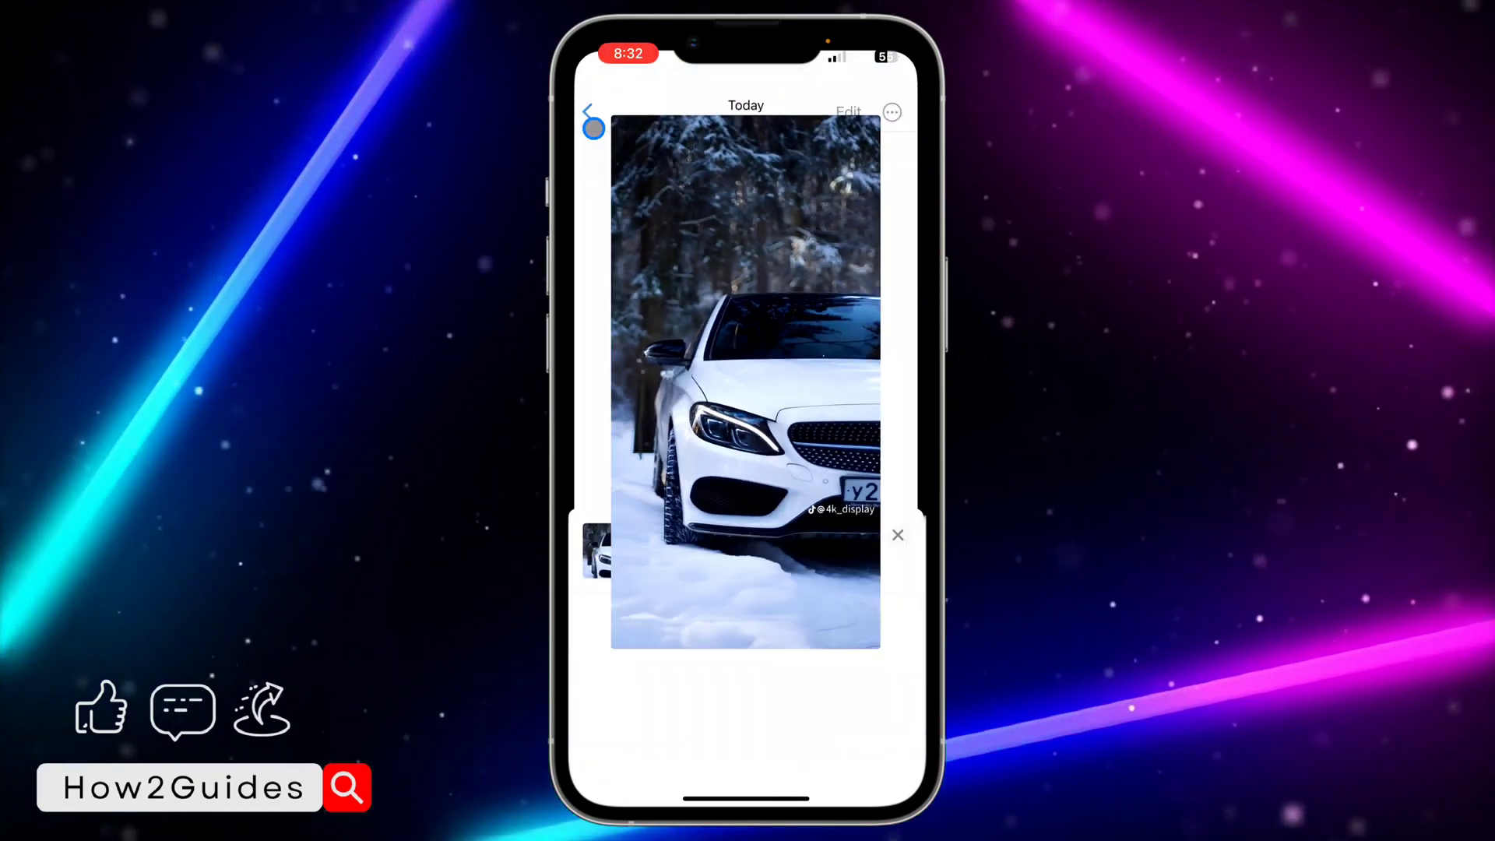
scroll(748, 467, down, 5)
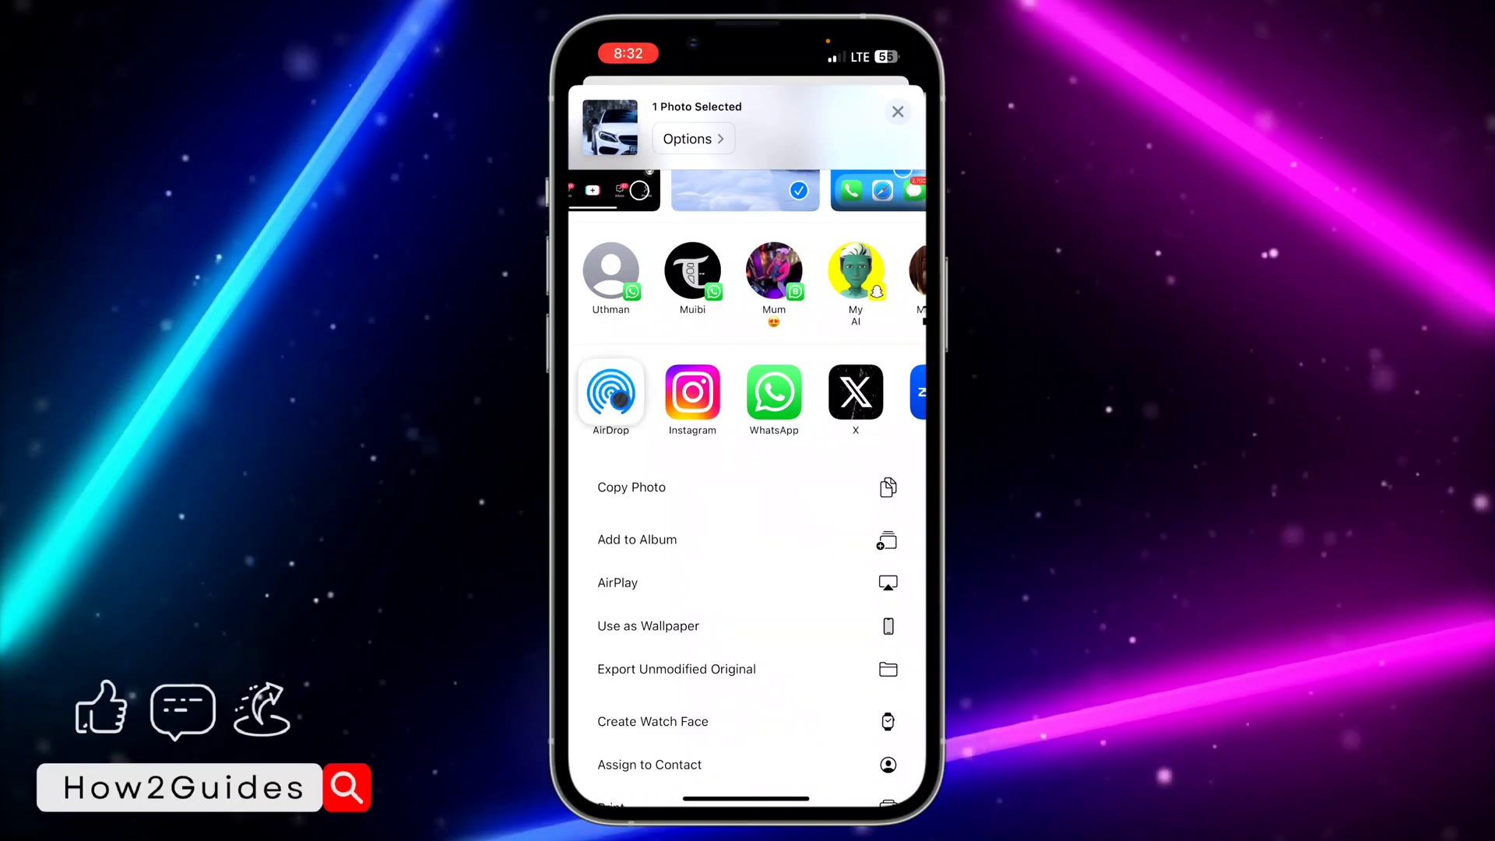
click(610, 393)
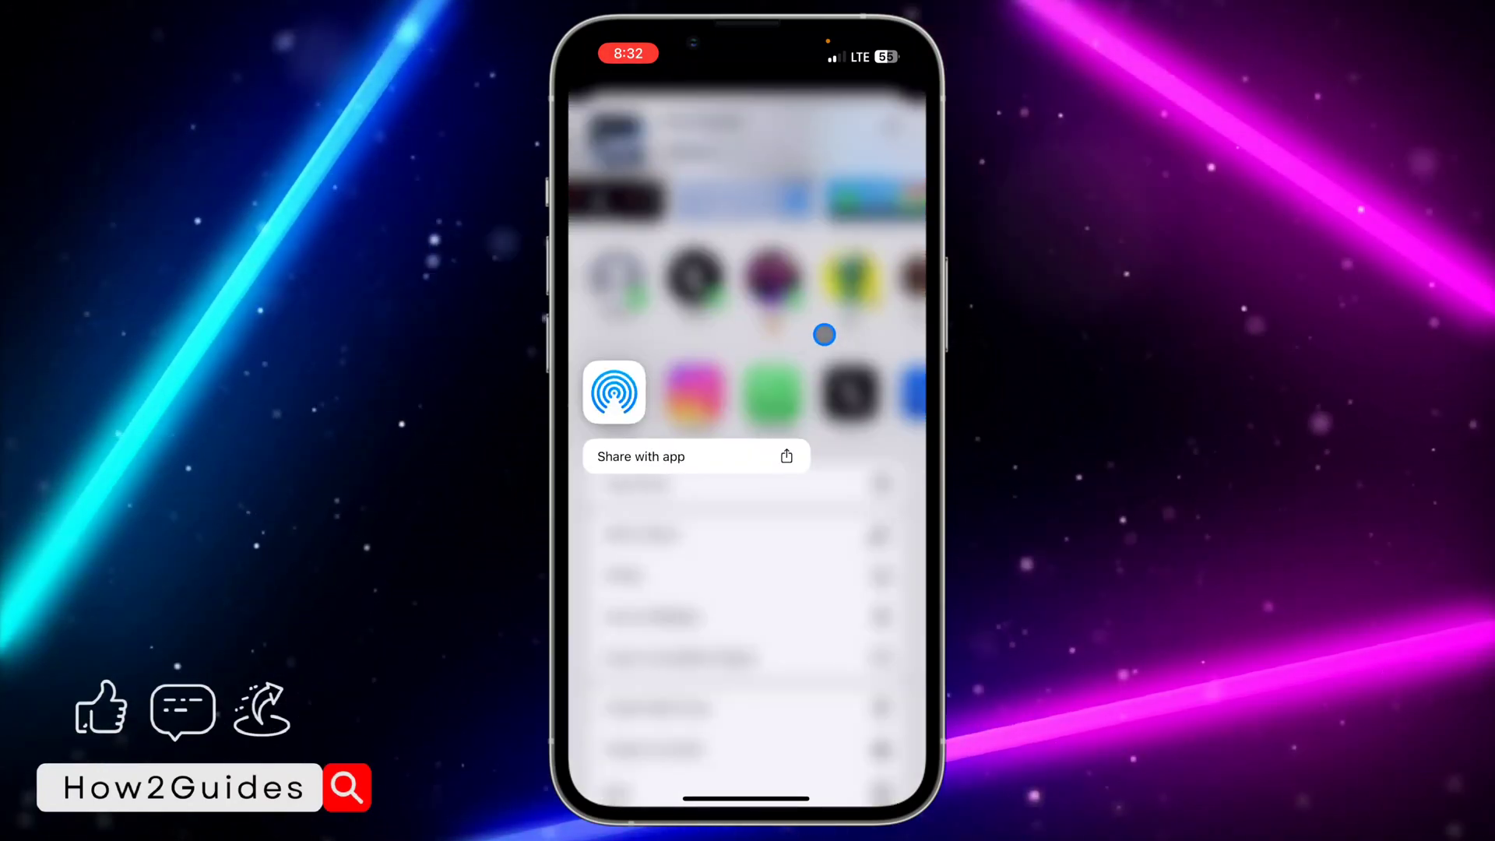
click(814, 347)
scroll(813, 346, up, 5)
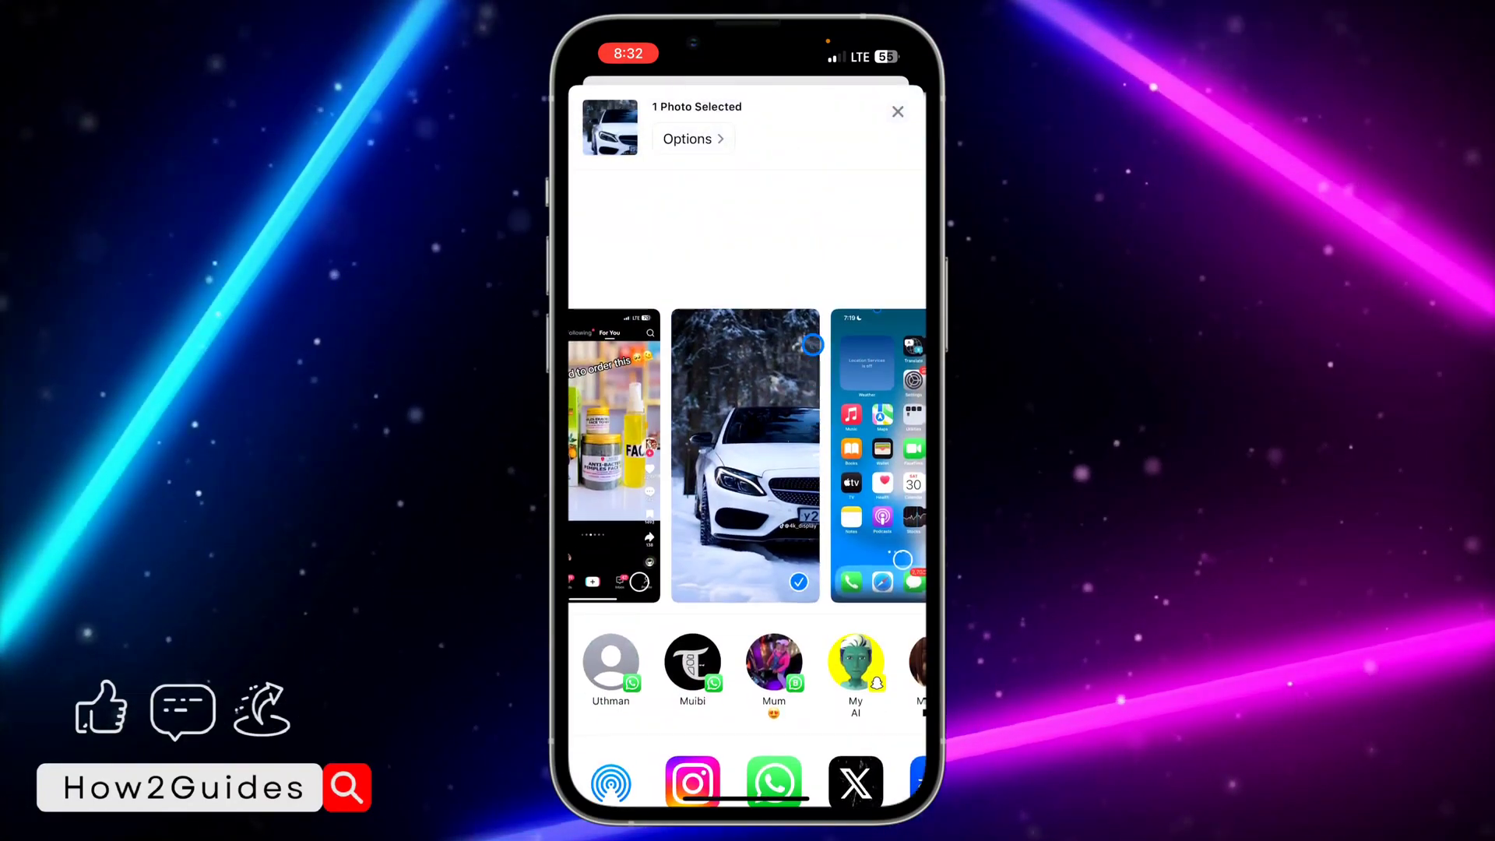
- Close the share sheet, then reopen the white car photo's sharing options
drag(909, 210, 910, 584)
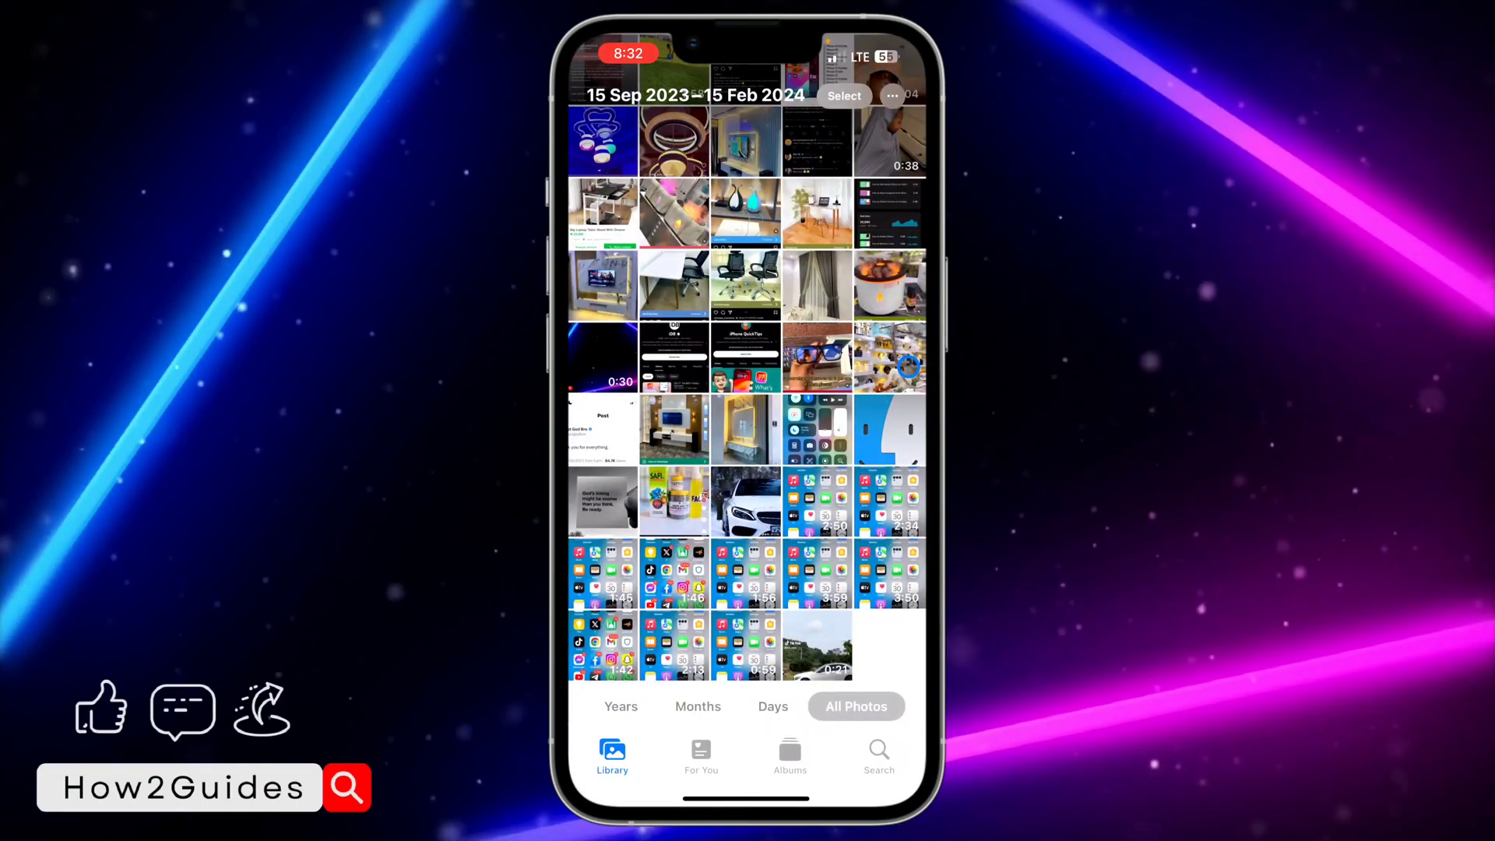
click(745, 491)
click(594, 757)
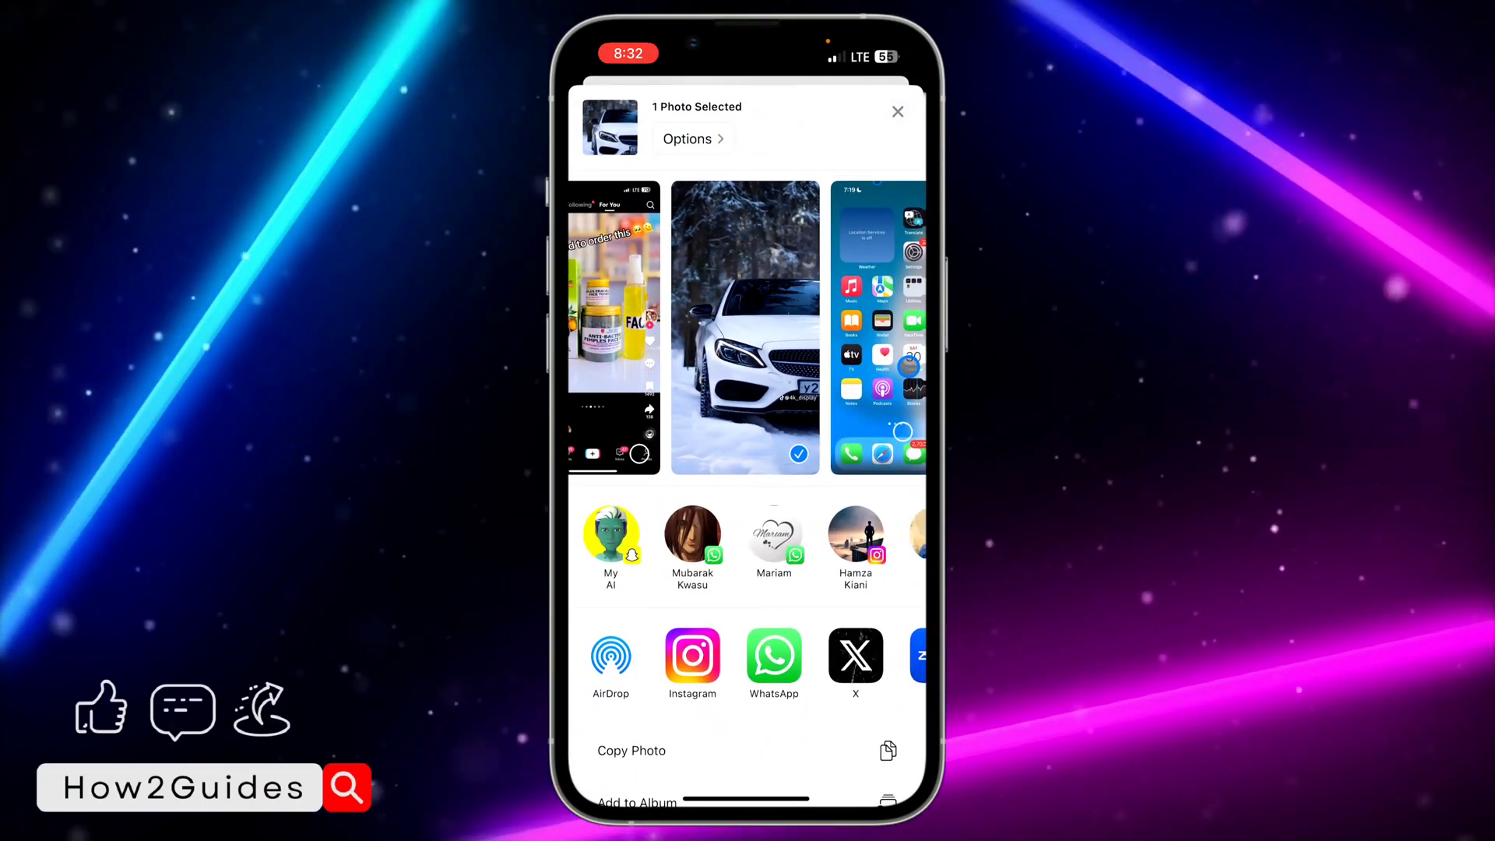
- Check the car photo's AirDrop shows 'Appear as Uthman', then go home and open Control Center
click(611, 657)
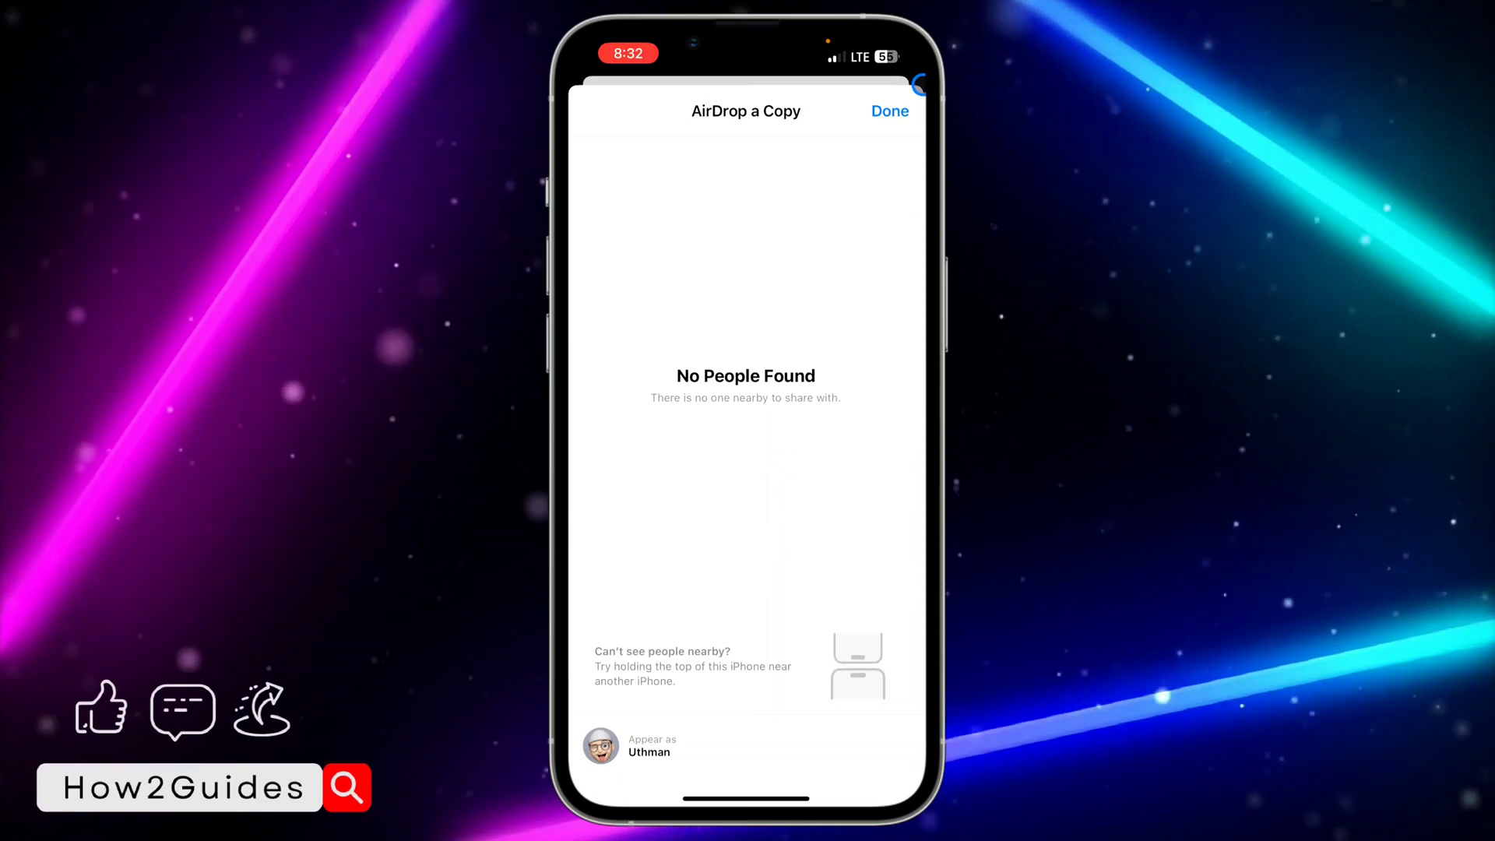
click(904, 113)
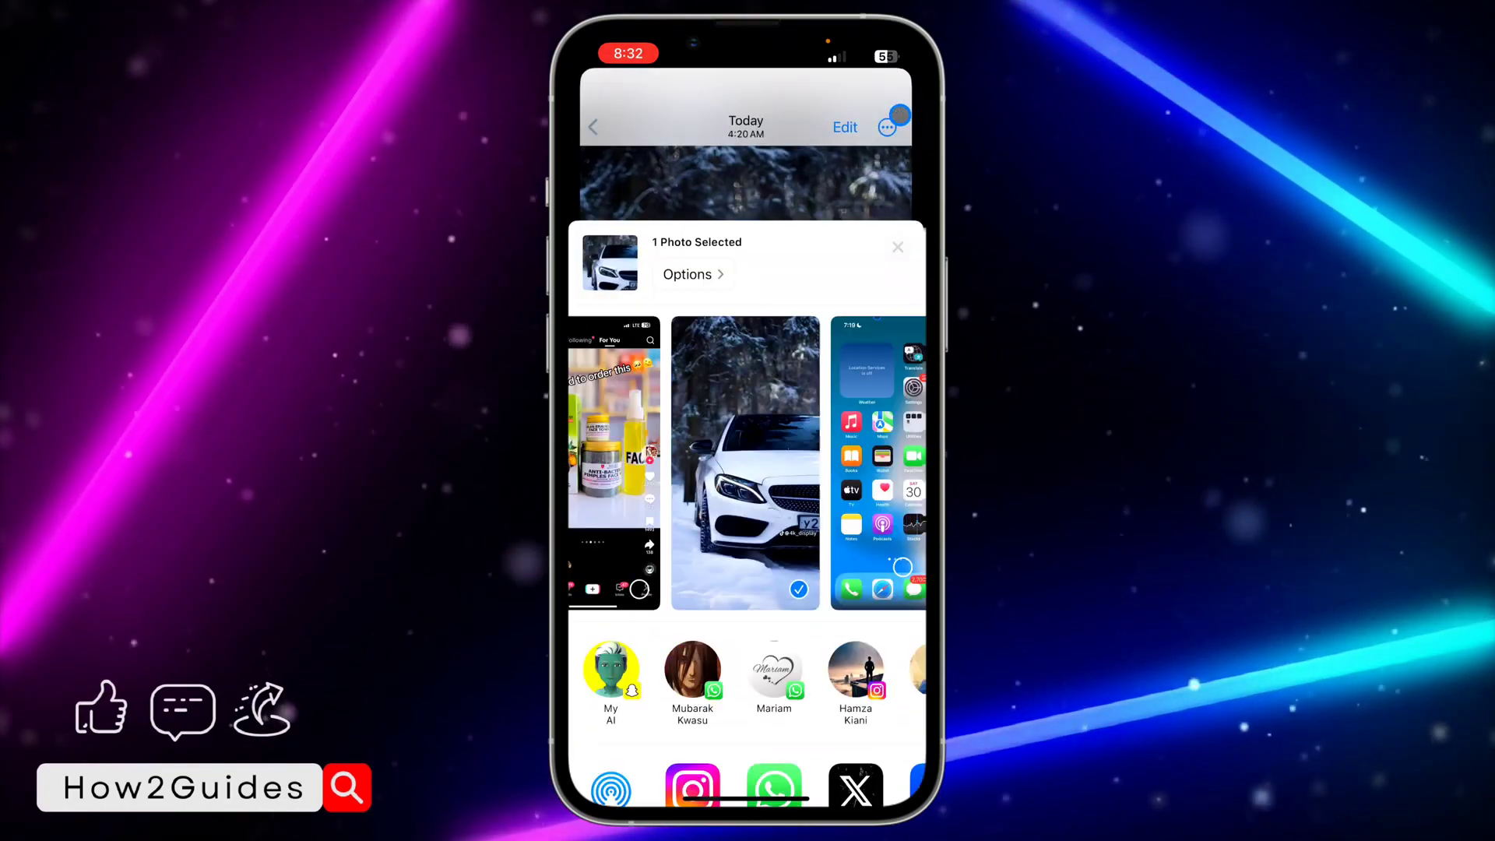
key(super+h)
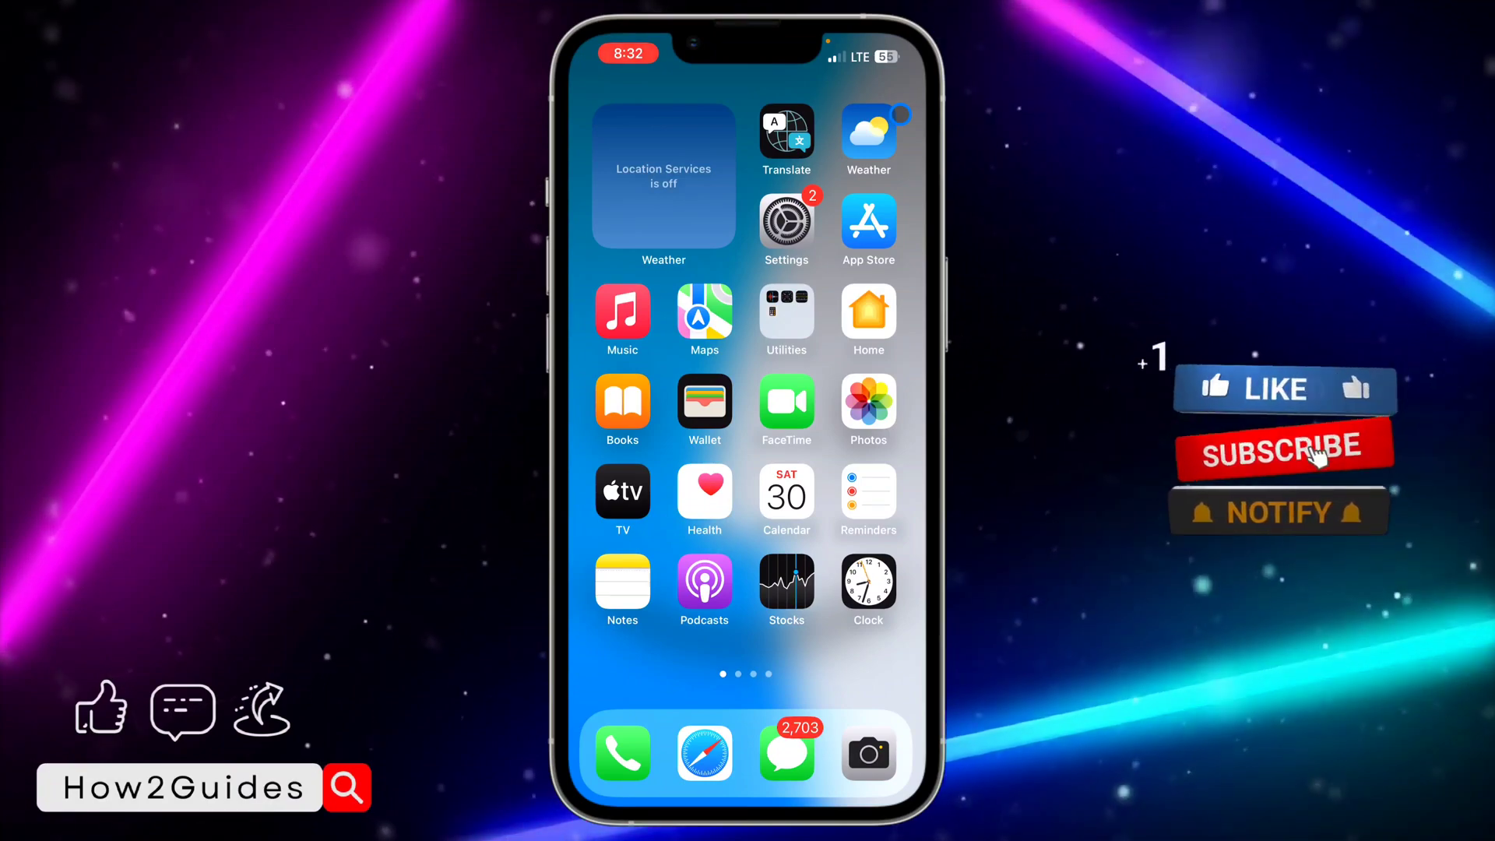
click(900, 114)
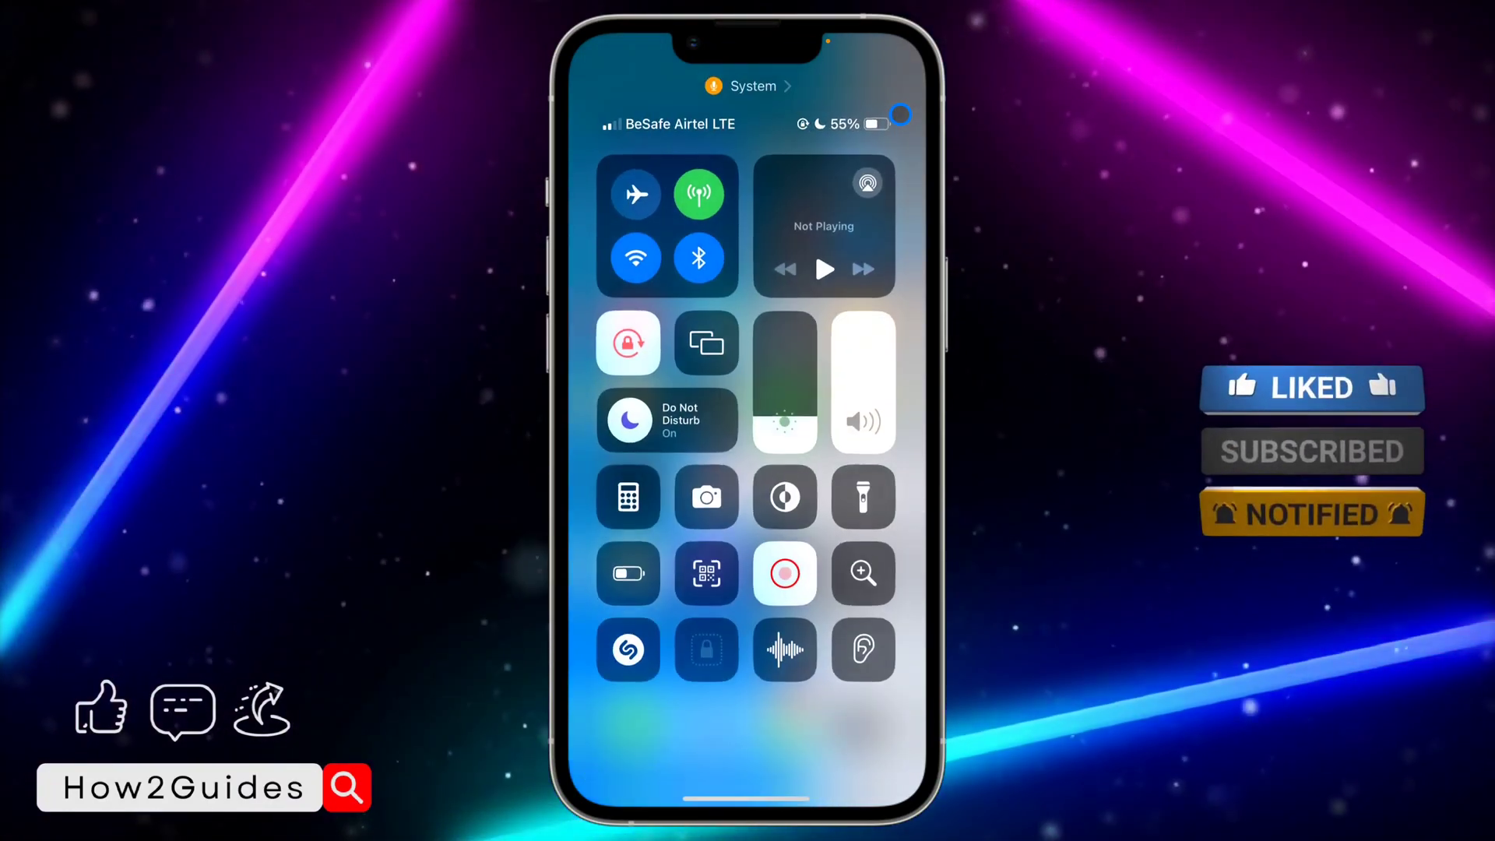